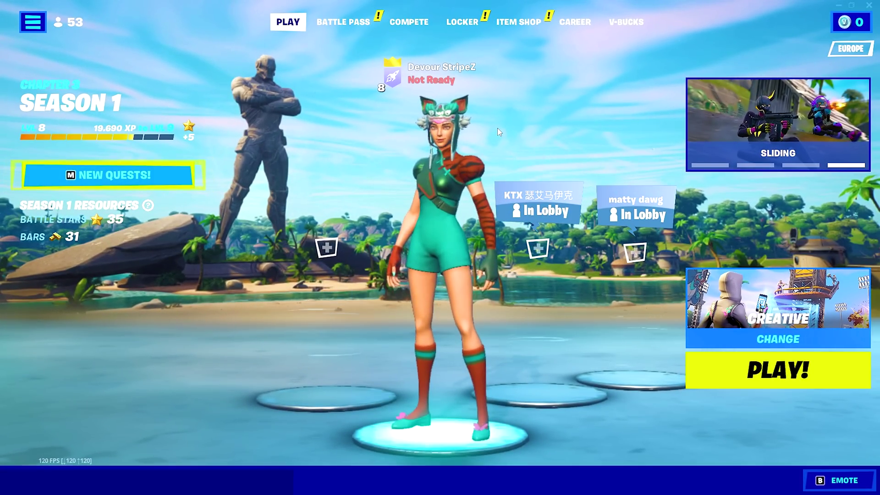
Step: Open Fortnite's Settings on the Account and Privacy tab
key("Escape")
left_click(34, 416)
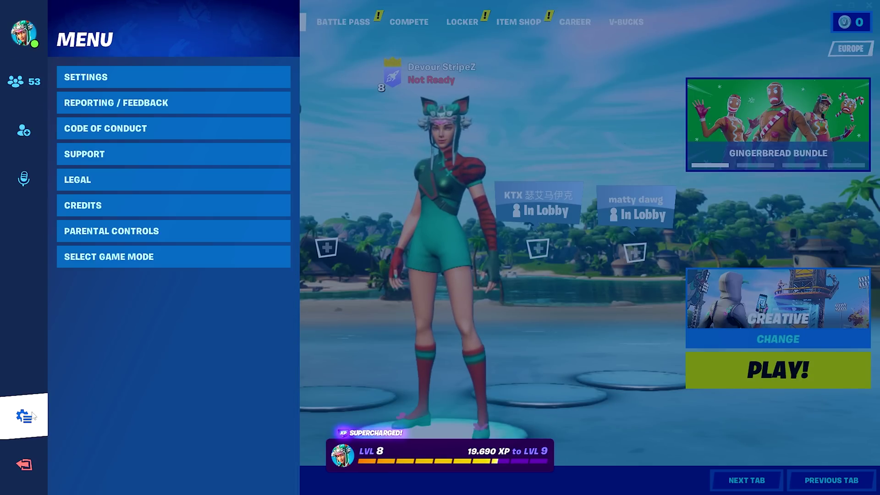
left_click(96, 78)
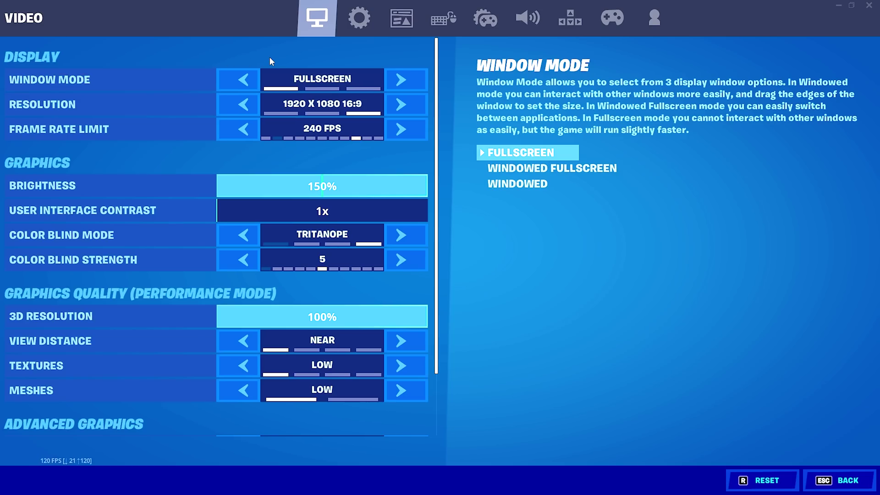
left_click(655, 17)
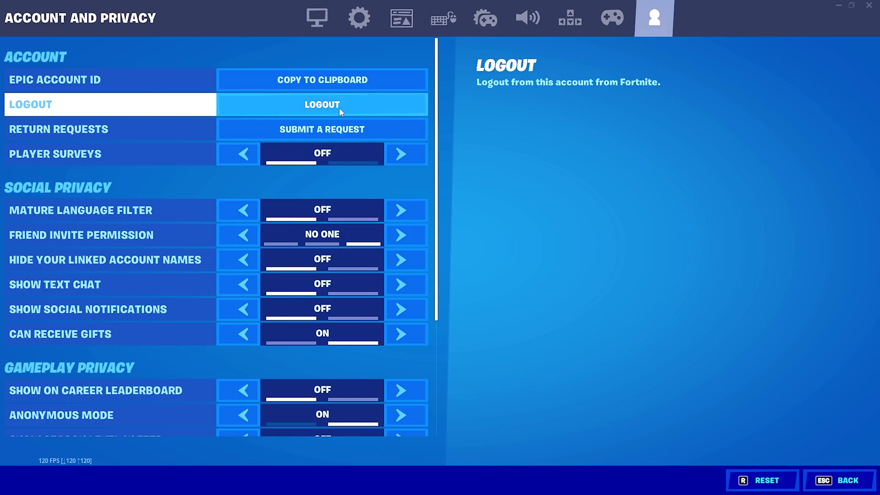
Step: Scroll through the Social and Gameplay Privacy options, such as Show on Career Leaderboard OFF
left_click_drag(435, 106, 436, 223)
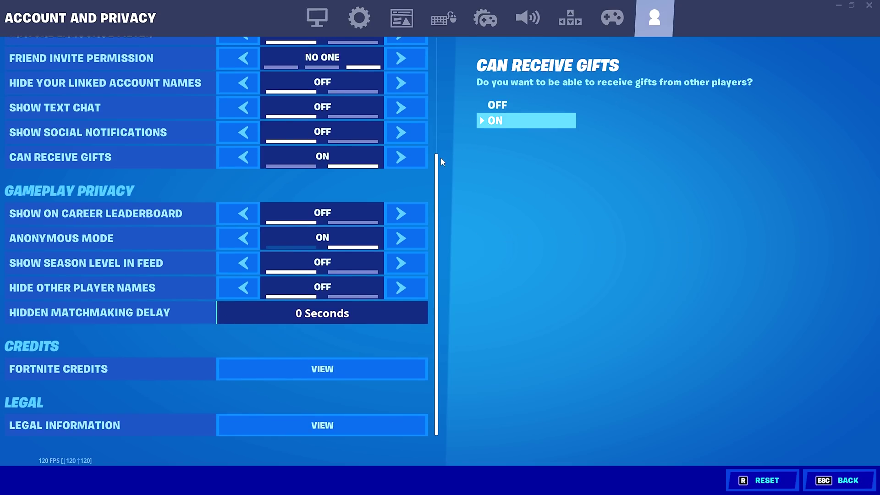
scroll(435, 220, "up", 2)
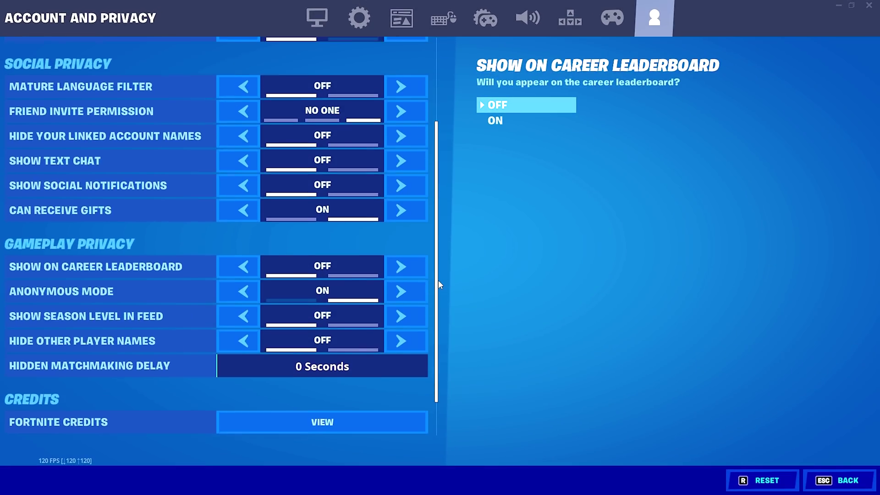
scroll(438, 259, "up", 2)
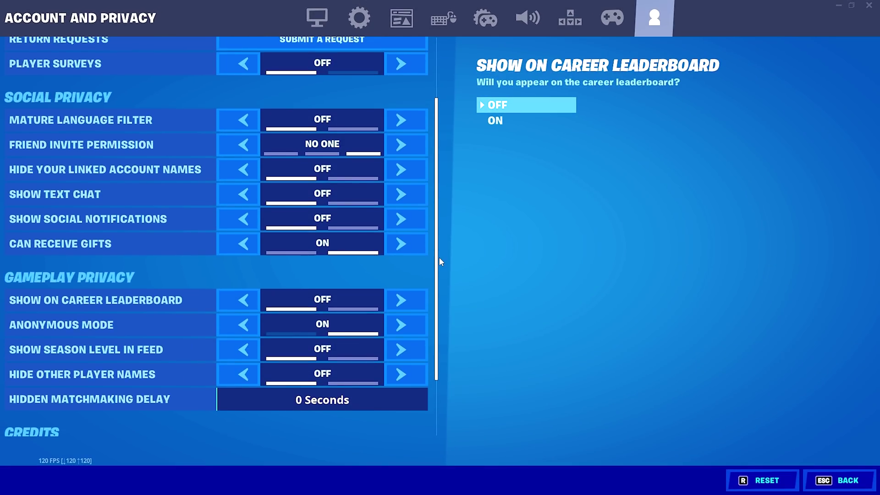
scroll(440, 252, "up", 1)
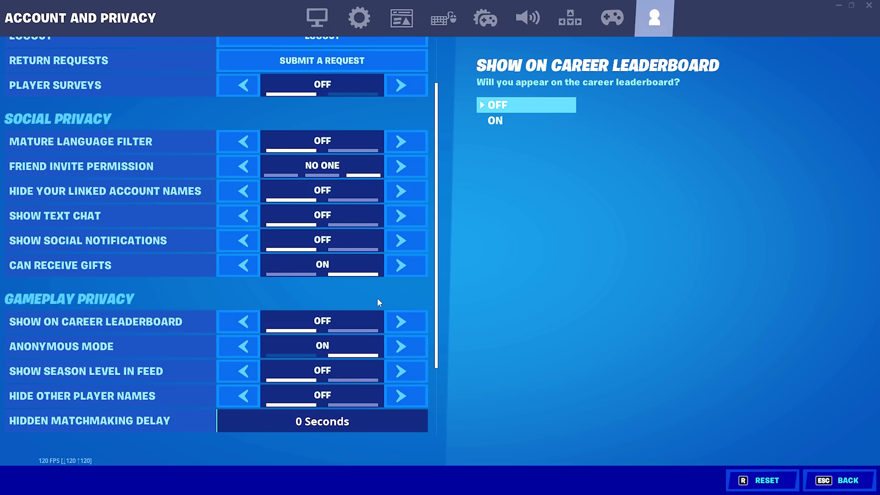
Step: Confirm the Game tab's Matchmaking Region is Europe (12MS), then exit settings and Fortnite to the desktop
left_click(367, 25)
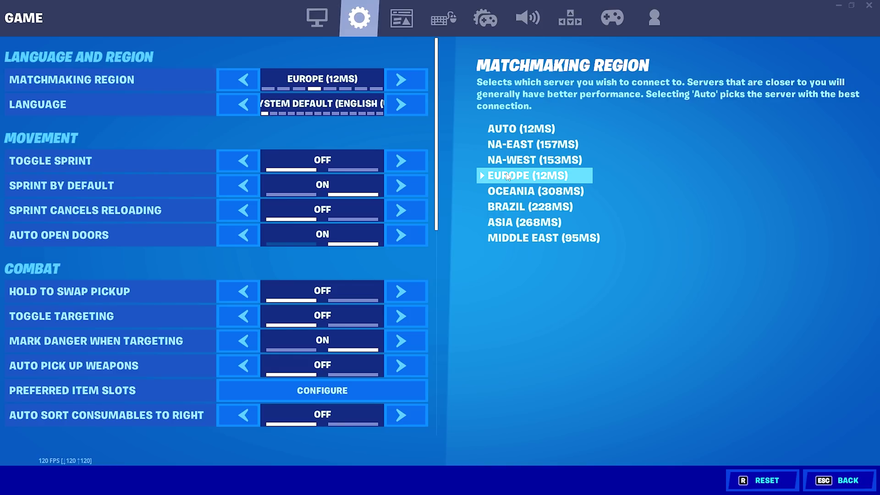
left_click(840, 480)
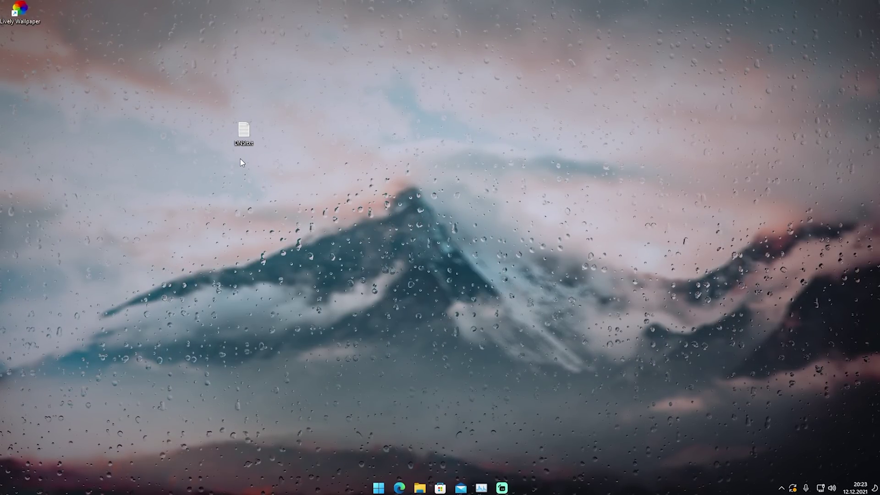
Step: Open DNS.txt in Notepad, reposition its window, and bring up Start search
double_click(243, 132)
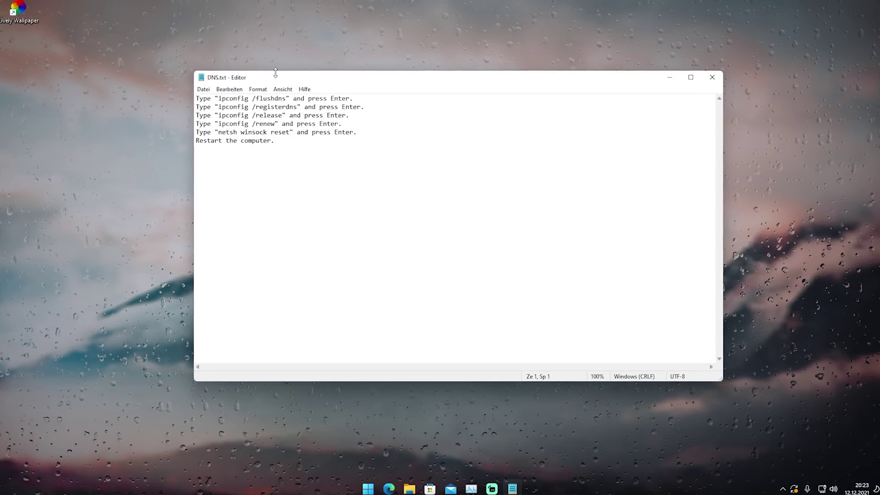
left_click_drag(276, 75, 348, 91)
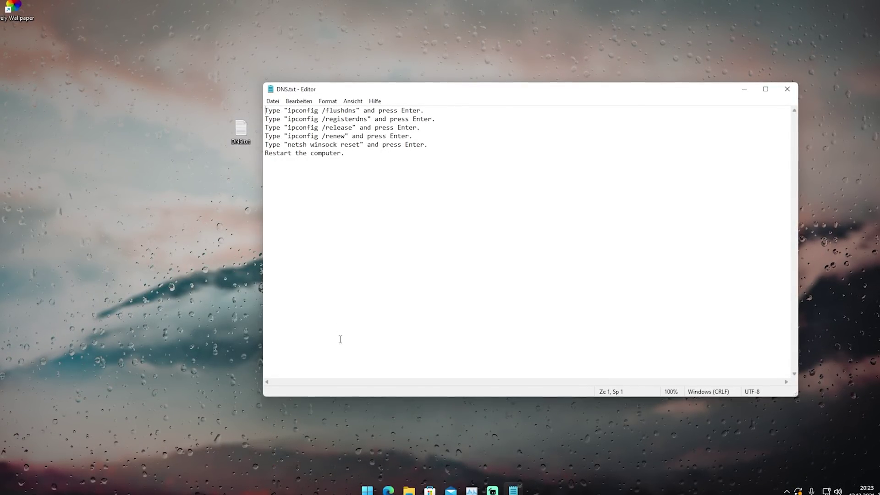
key("super")
Step: Launch Command Prompt as administrator from the 'cmd' search result
type("cmd")
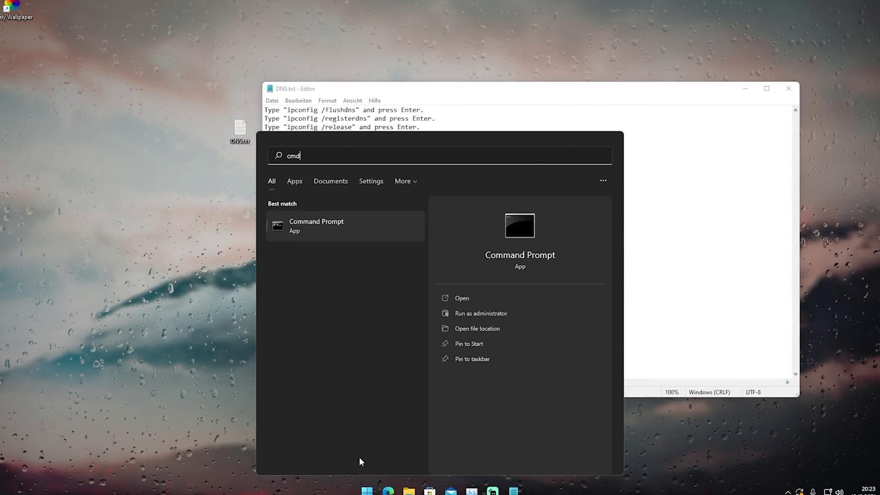
right_click(312, 229)
left_click(326, 242)
left_click_drag(134, 7, 246, 177)
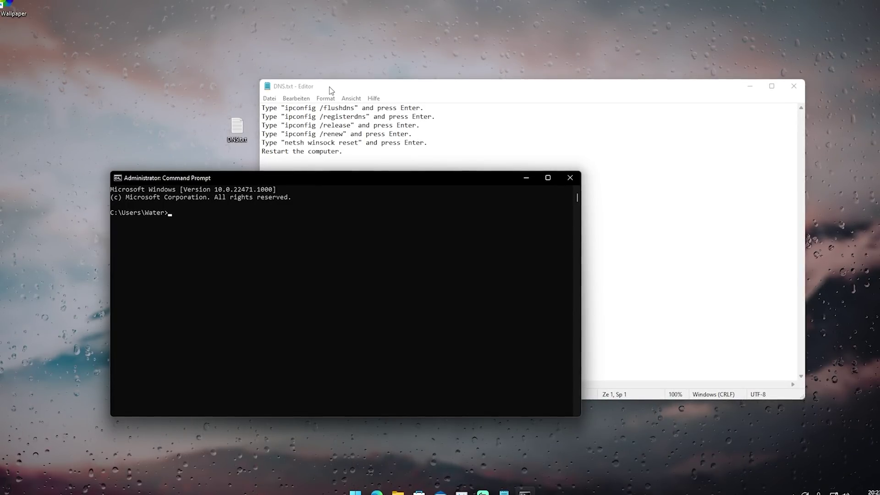
Step: Copy ipconfig /flushdns from DNS.txt into the admin console and run it
left_click(355, 86)
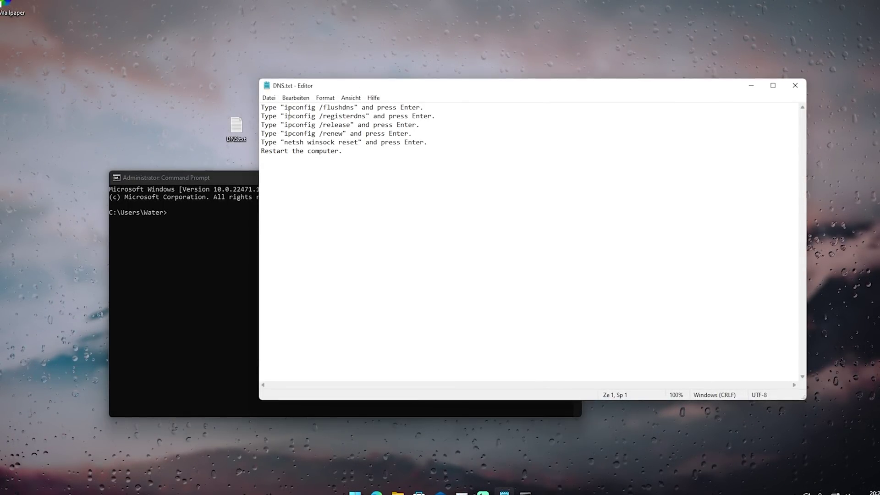
left_click_drag(284, 107, 354, 107)
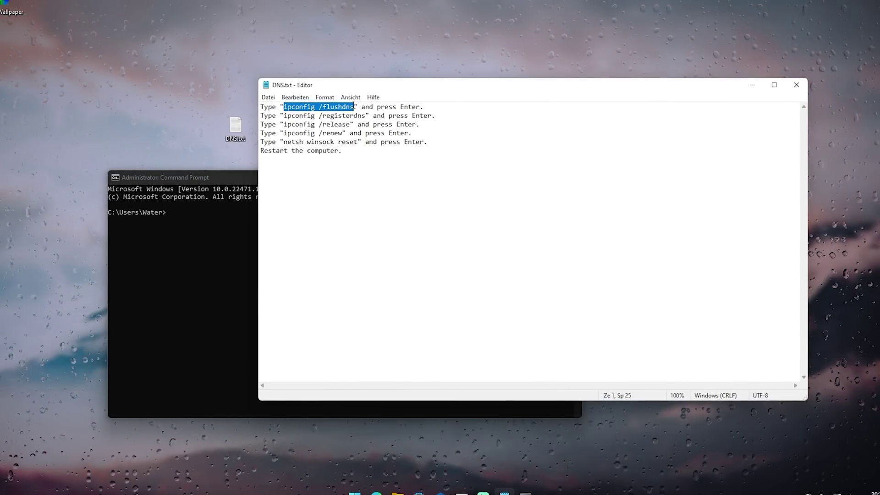
key("ctrl+c")
left_click(193, 214)
key("ctrl+v")
key("Return")
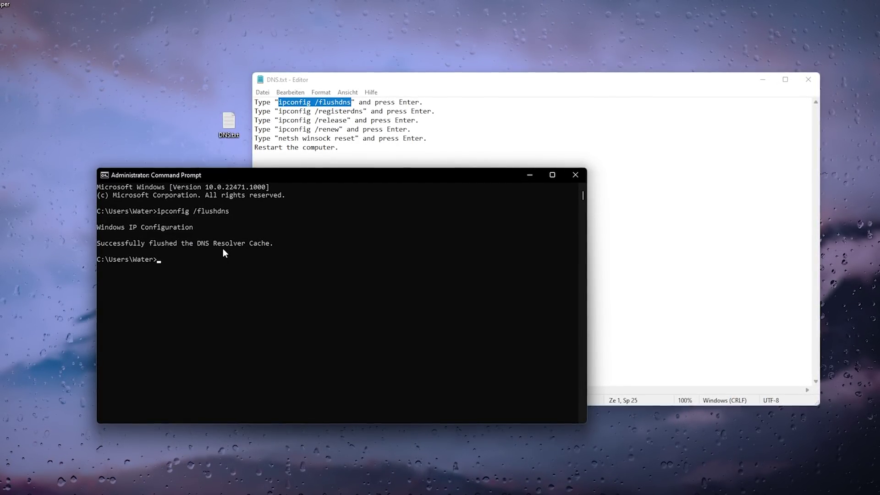
Step: Copy ipconfig /registerdns from DNS.txt into Command Prompt and run it
left_click(278, 112)
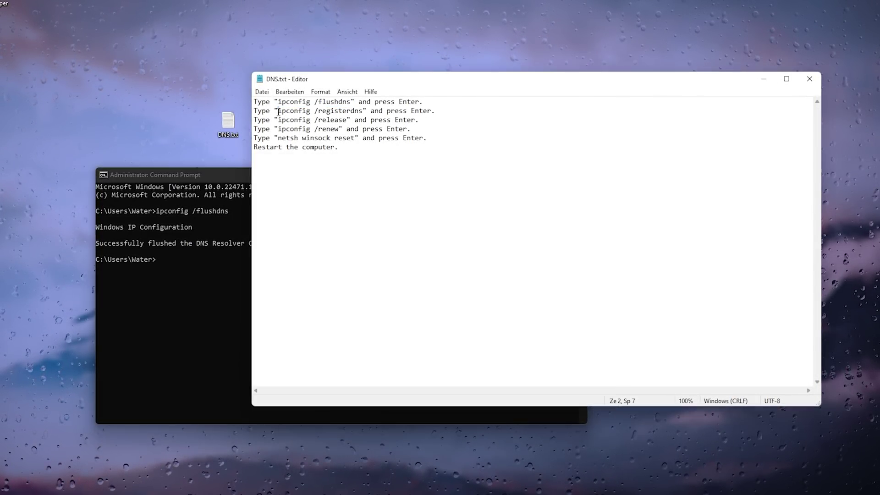
left_click_drag(278, 110, 362, 111)
key("ctrl+c")
left_click(206, 264)
right_click(206, 264)
key("Return")
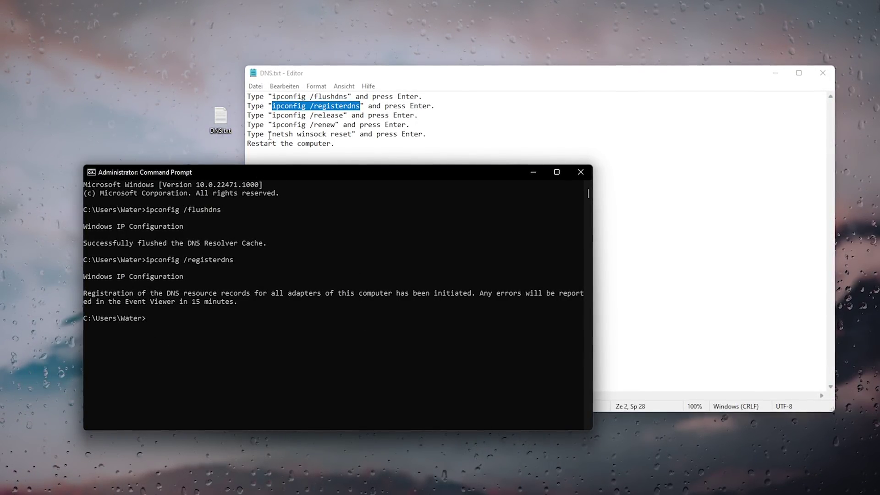
Step: Take the ipconfig /release and netsh winsock reset commands from DNS.txt
left_click_drag(274, 118, 343, 115)
key("alt+Tab")
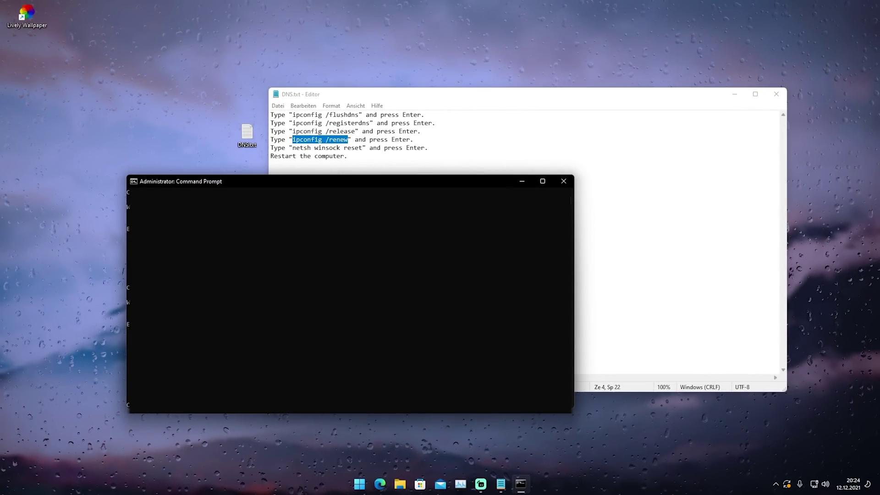
left_click_drag(293, 148, 295, 149)
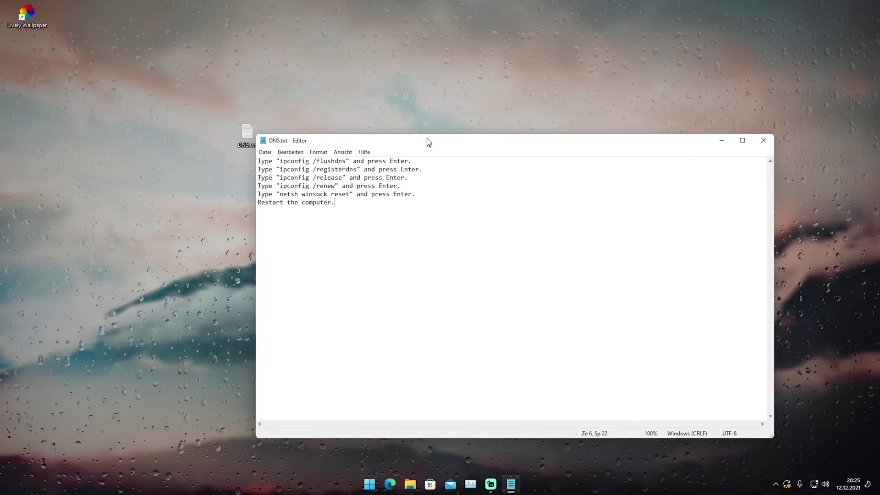
Step: Move the DNS.txt Notepad window aside to make room for the settings screenshot
left_click_drag(429, 140, 365, 103)
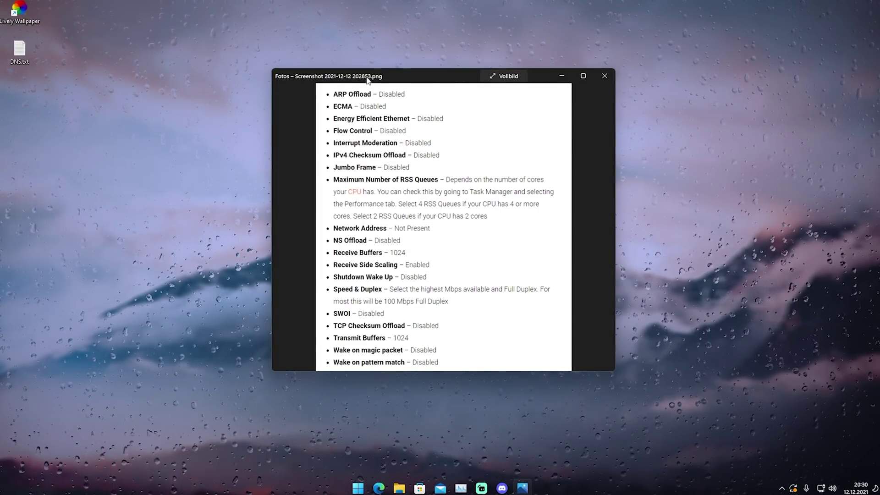
Step: Search 'networ' and navigate View network connections > Network and Internet > Network and Sharing Center
left_click(562, 76)
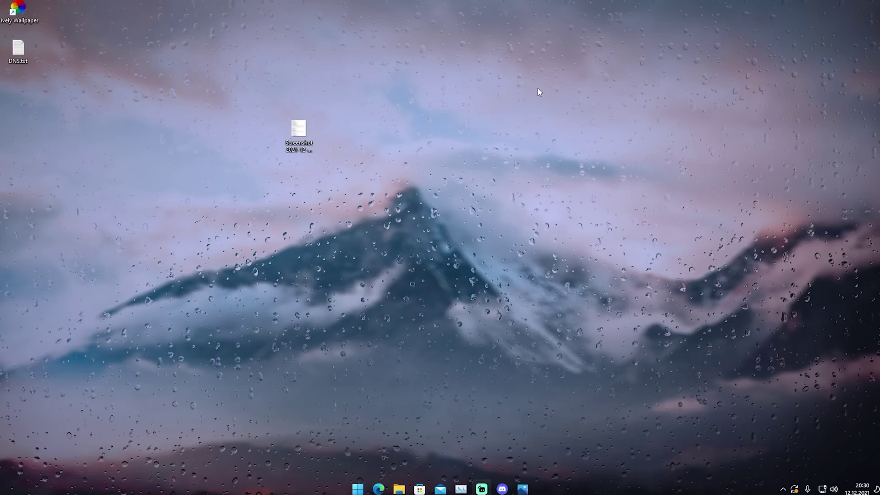
key("super")
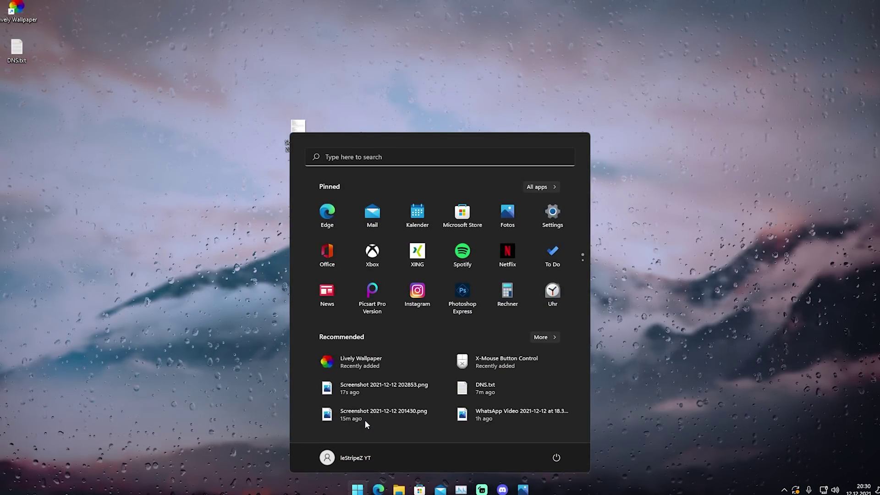
type("networ")
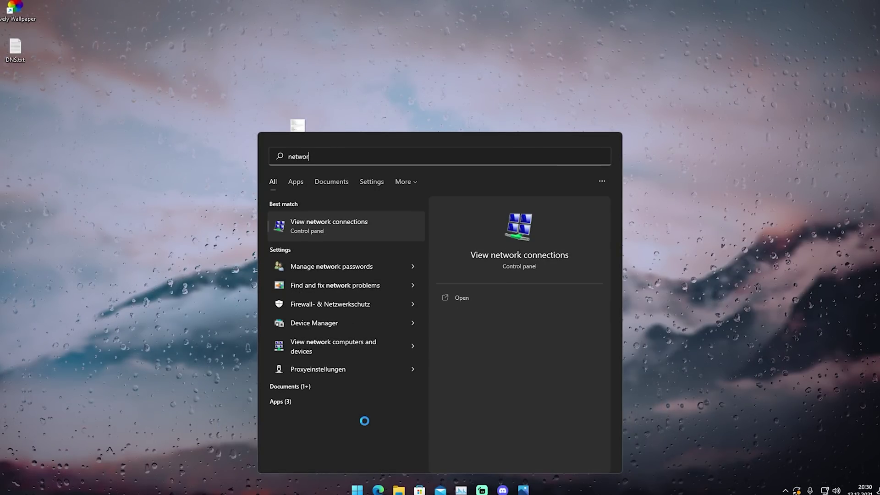
left_click(310, 231)
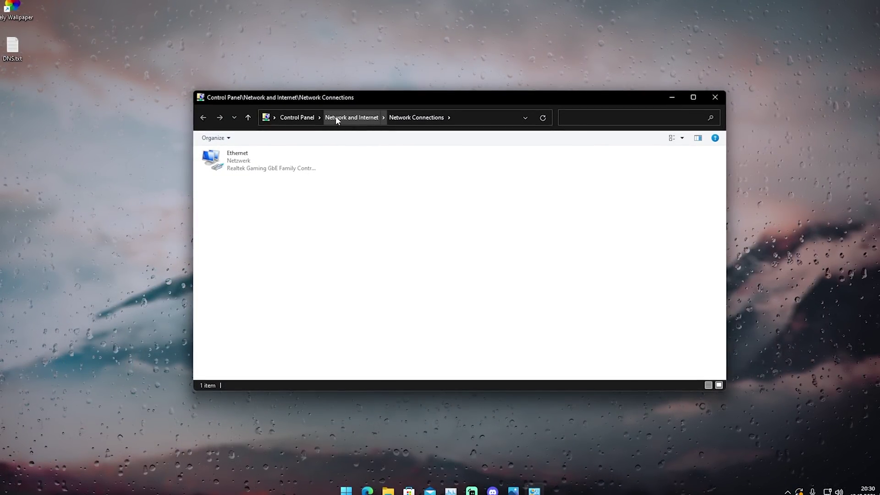
left_click(347, 118)
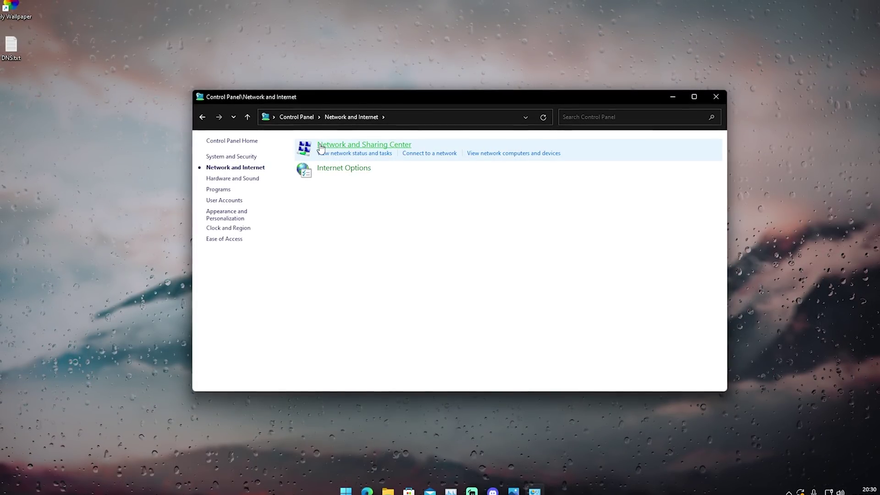
left_click(361, 149)
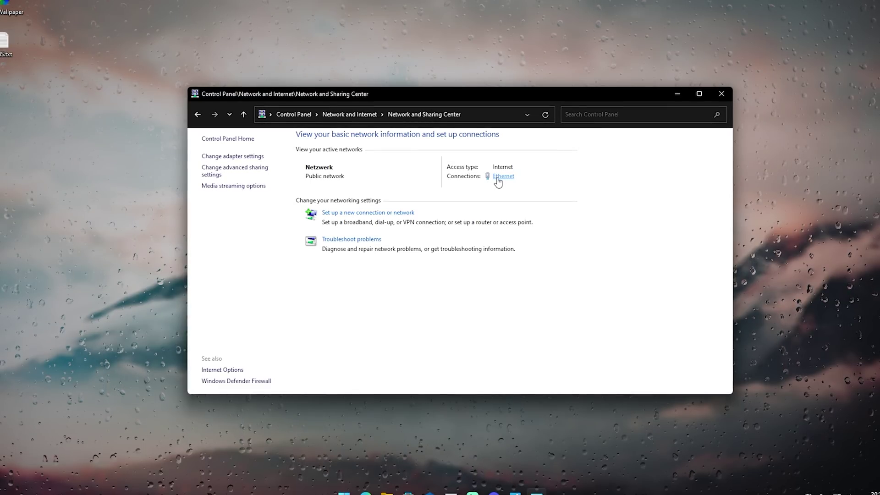
Step: Open the Realtek Gaming GbE adapter's configuration via Ethernet Status > Properties, on the Advanced tab
left_click(503, 178)
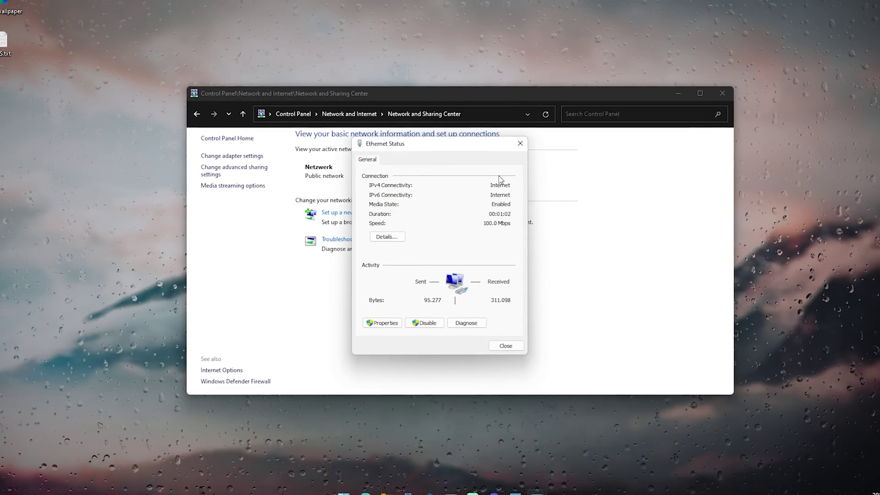
left_click(382, 323)
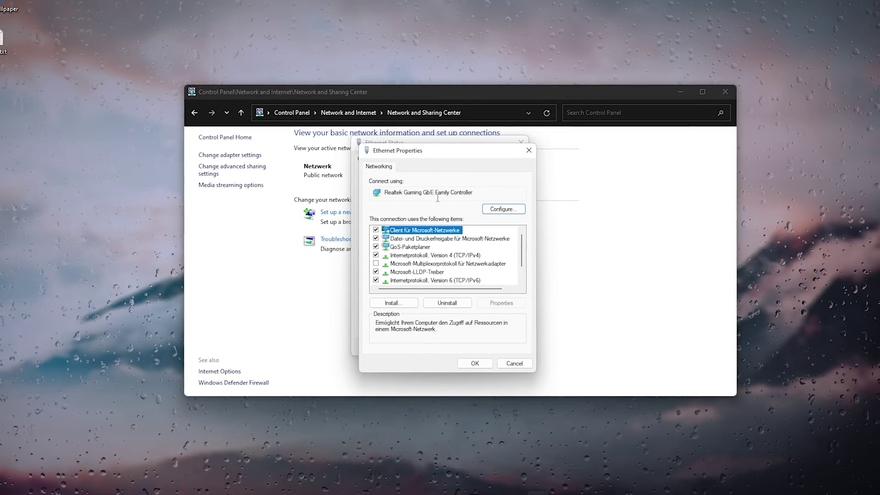
left_click(501, 210)
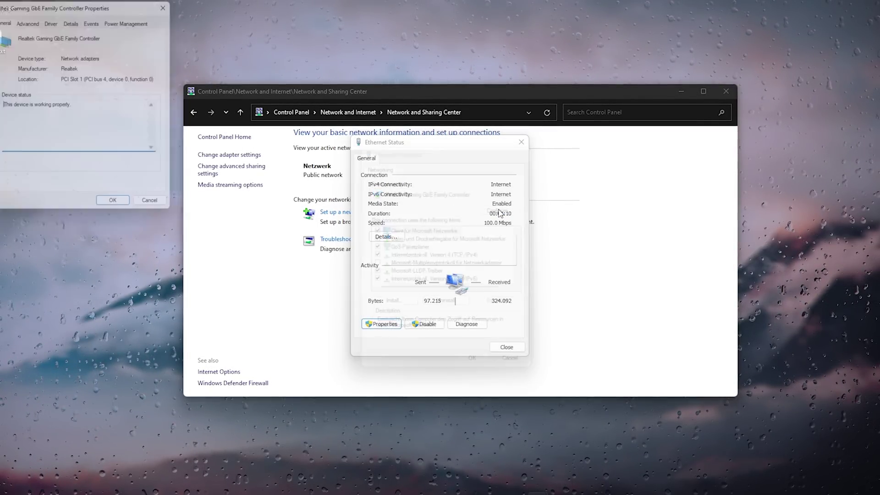
left_click_drag(80, 15, 437, 140)
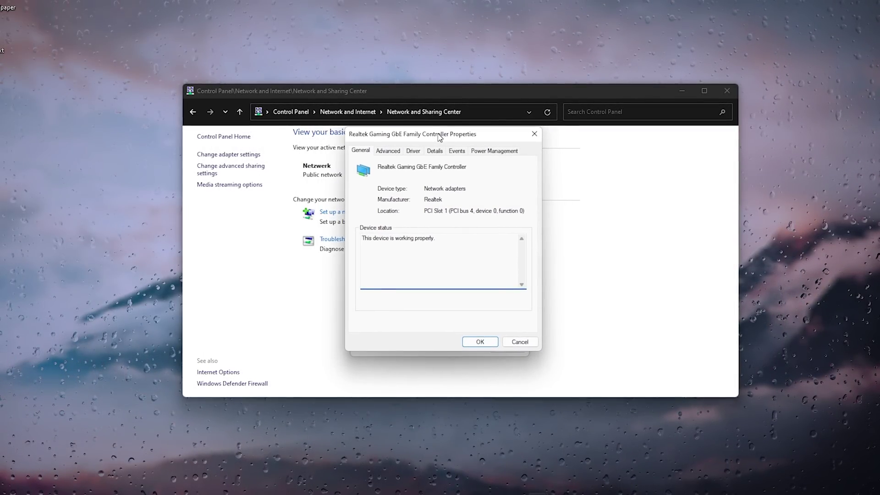
left_click(386, 153)
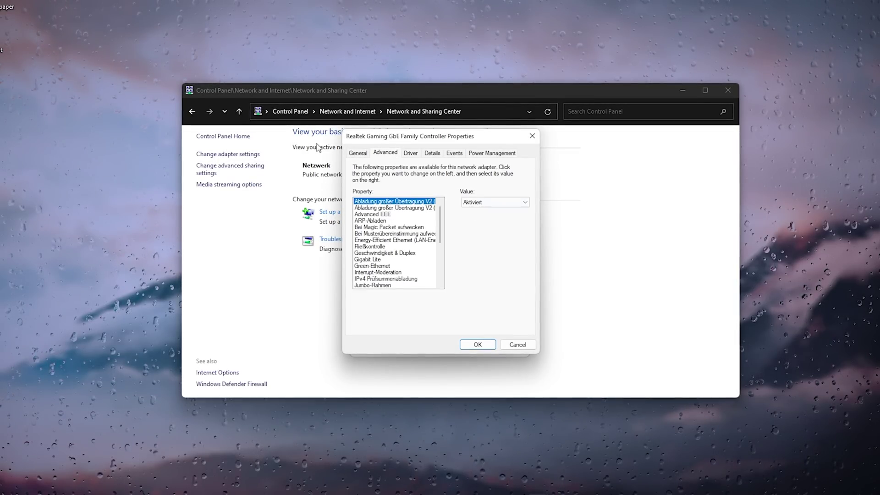
Step: Close the Network and Sharing Center window and shift the adapter properties dialog left
left_click(727, 93)
left_click(727, 92)
left_click_drag(436, 135, 437, 156)
left_click(517, 146)
Step: Open the recommended-settings screenshot in Photos beside the adapter's Advanced property list
double_click(290, 121)
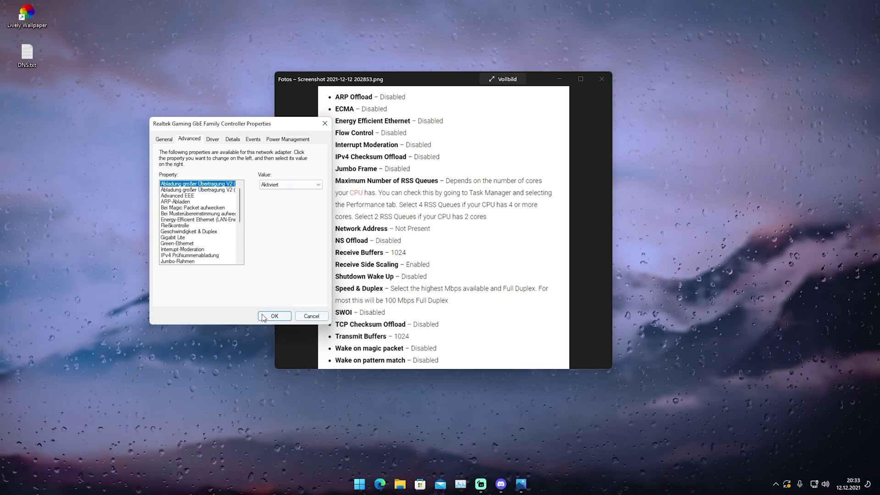
Step: Confirm the Realtek adapter settings with OK, then Leave Match in Fortnite after the 20th-place finish
left_click(274, 317)
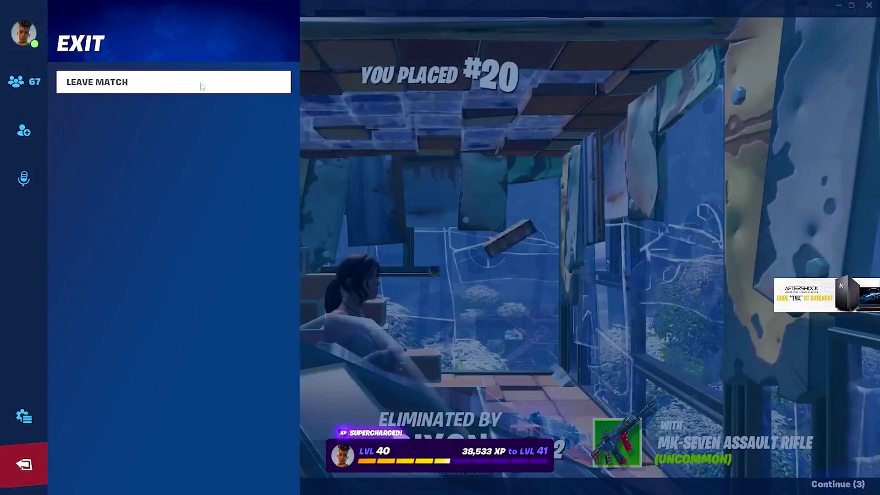
left_click(200, 84)
key("Escape")
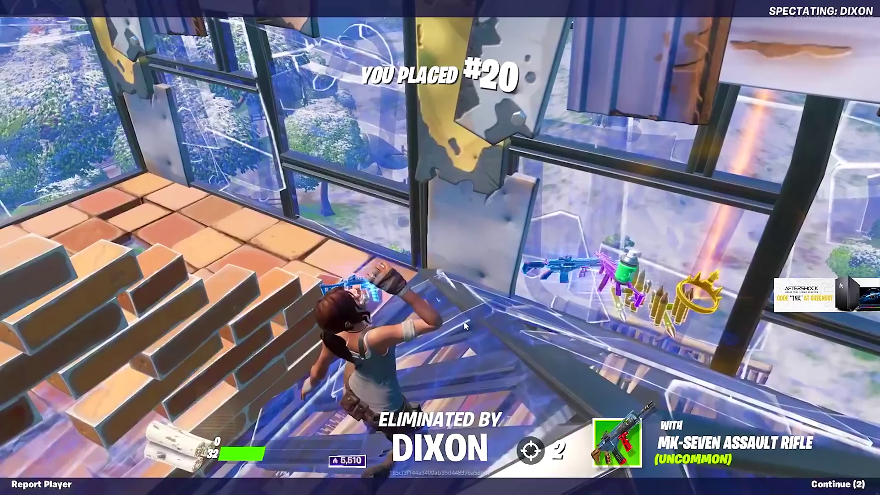
key("Escape")
left_click(24, 464)
left_click(139, 85)
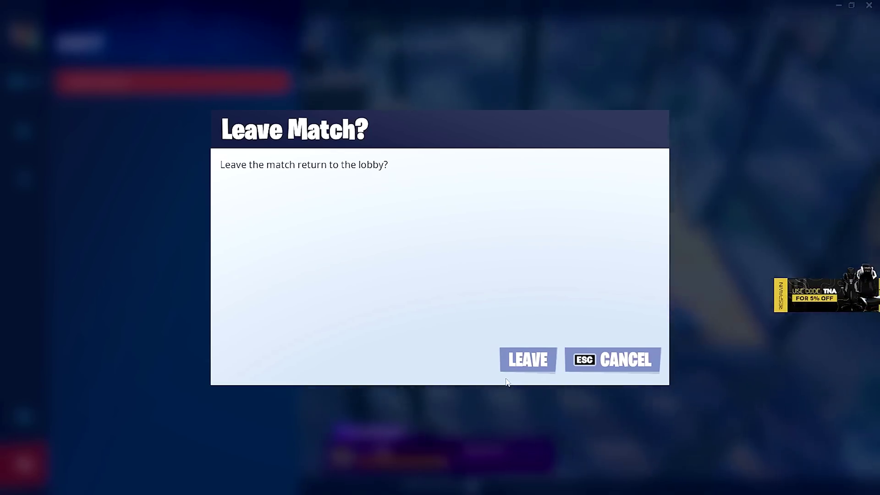
left_click(526, 360)
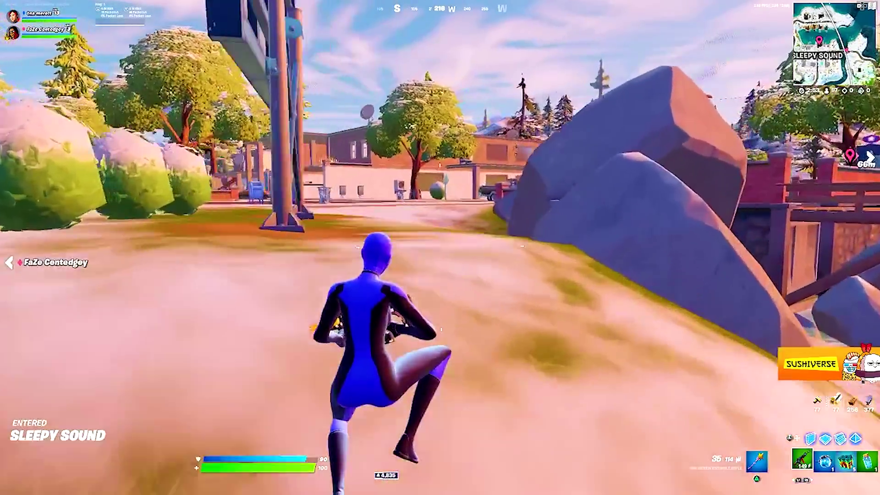
Step: Aim down sights and fire at the distant enemy in the building, then run around the rock toward the bridge
right_click(440, 247)
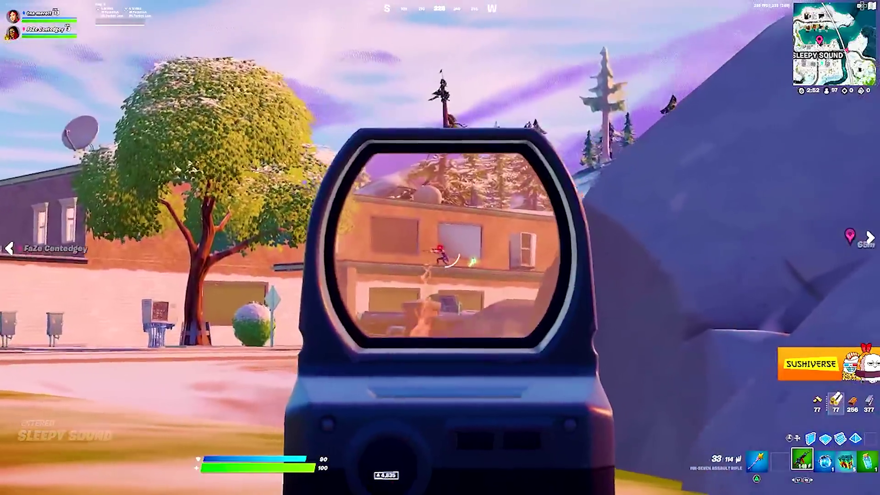
left_click(440, 248)
left_click(440, 248)
key("w")
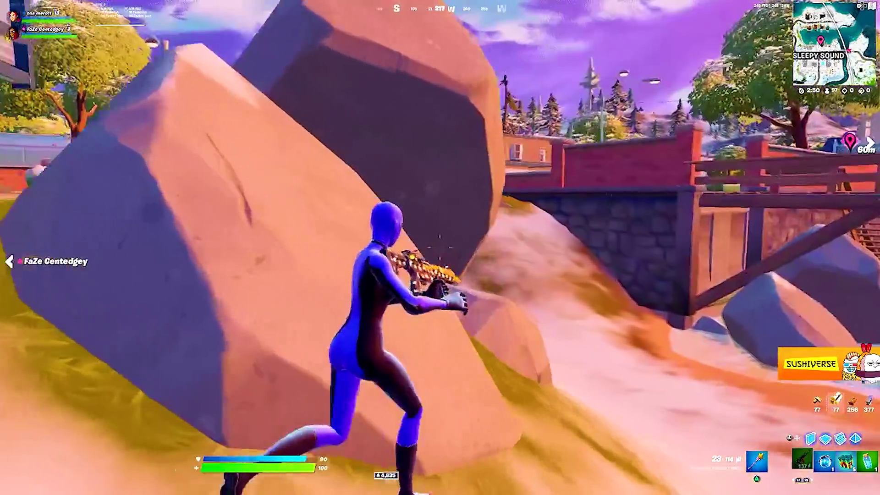